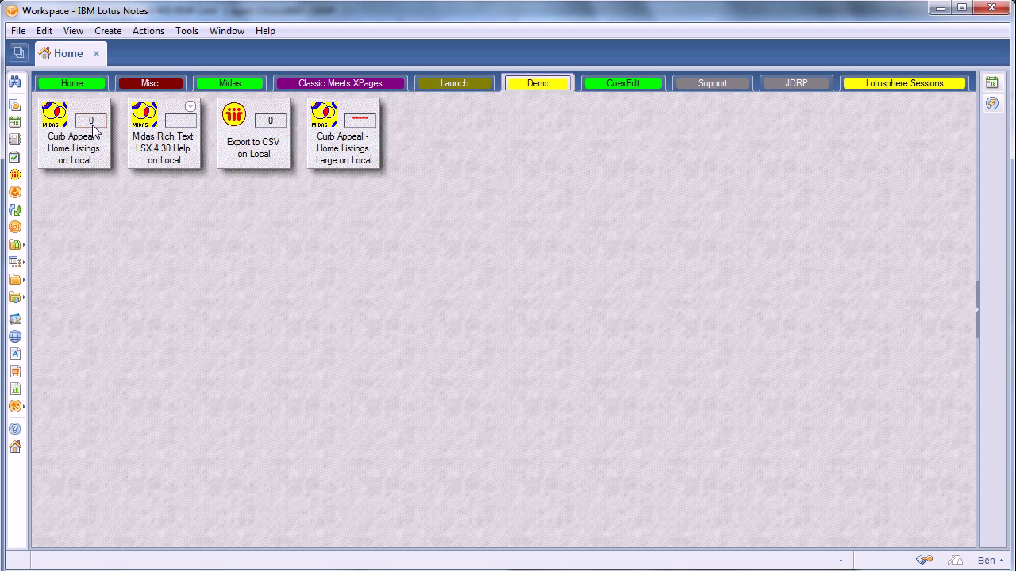
- Open the Curb Appeal Home Listings database, then check the Large database's size and document count
{"action": "double_click", "coordinate": [66, 164]}
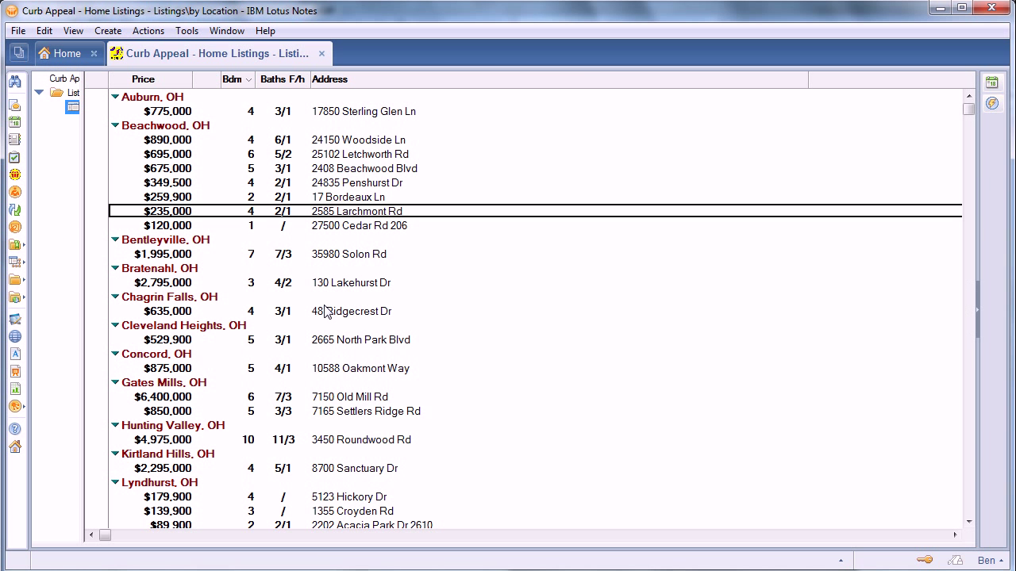
{"action": "key", "text": "Escape"}
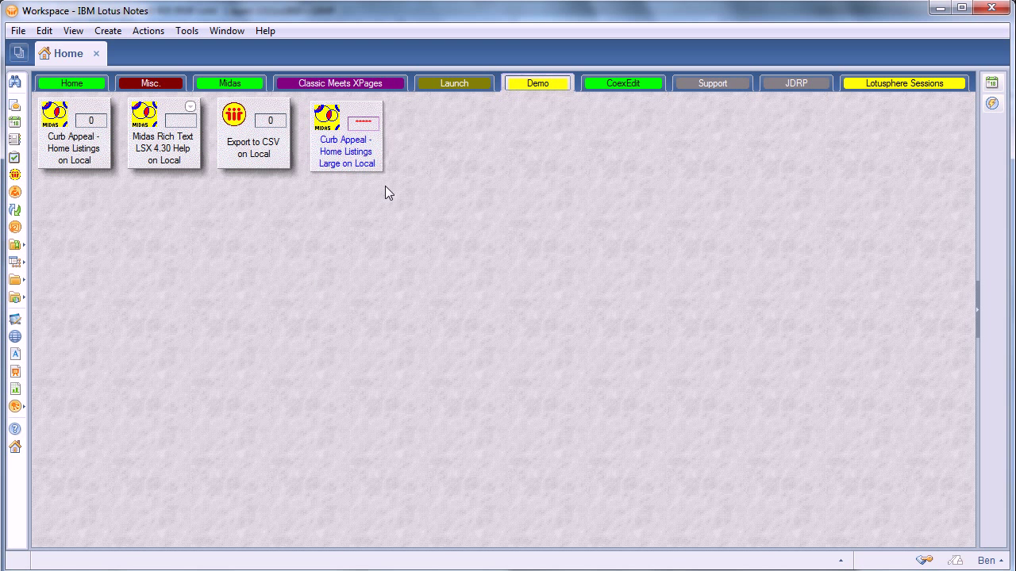
{"action": "key", "text": "alt+Return"}
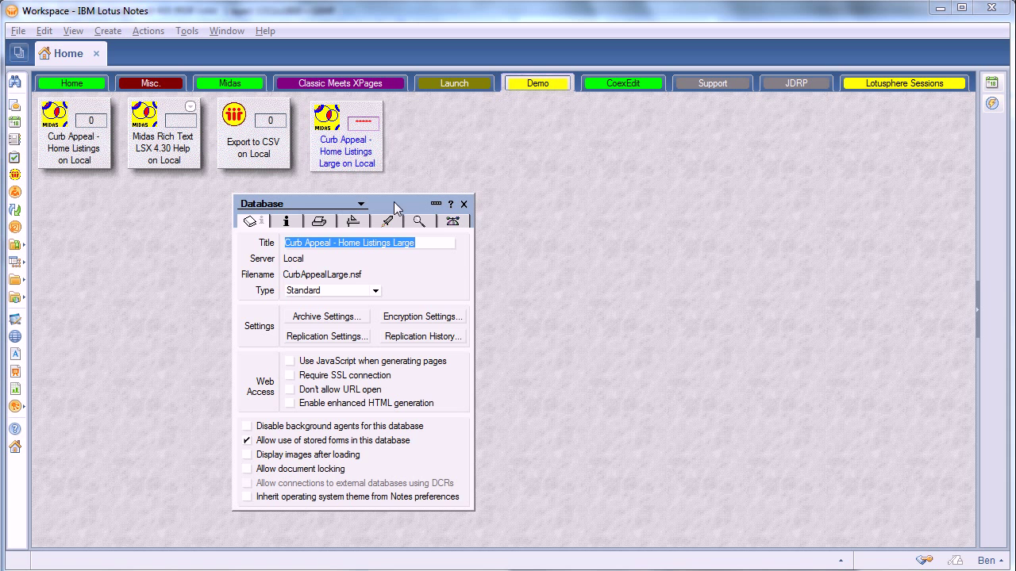
{"action": "left_click", "coordinate": [285, 222]}
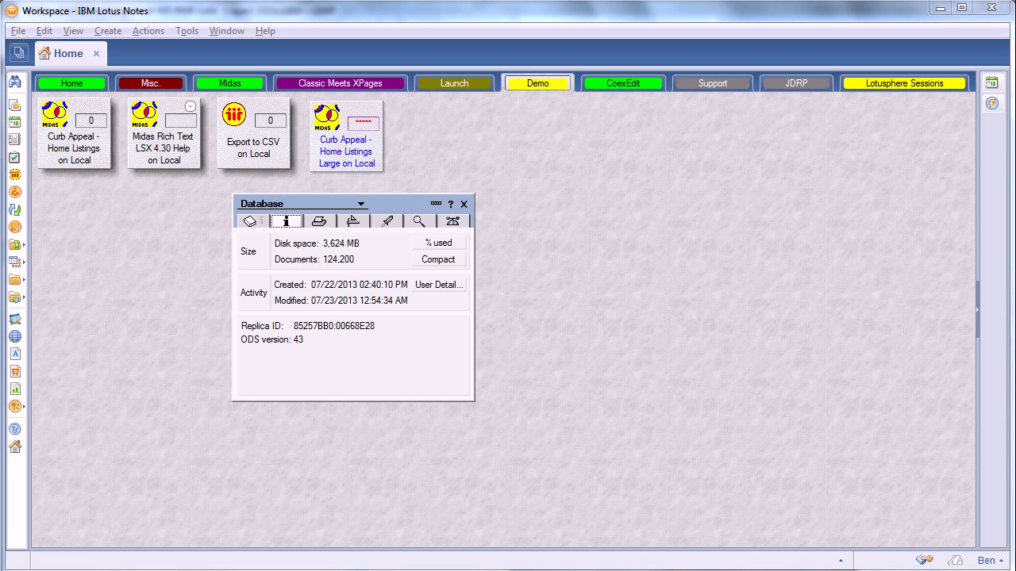
{"action": "left_click", "coordinate": [465, 206]}
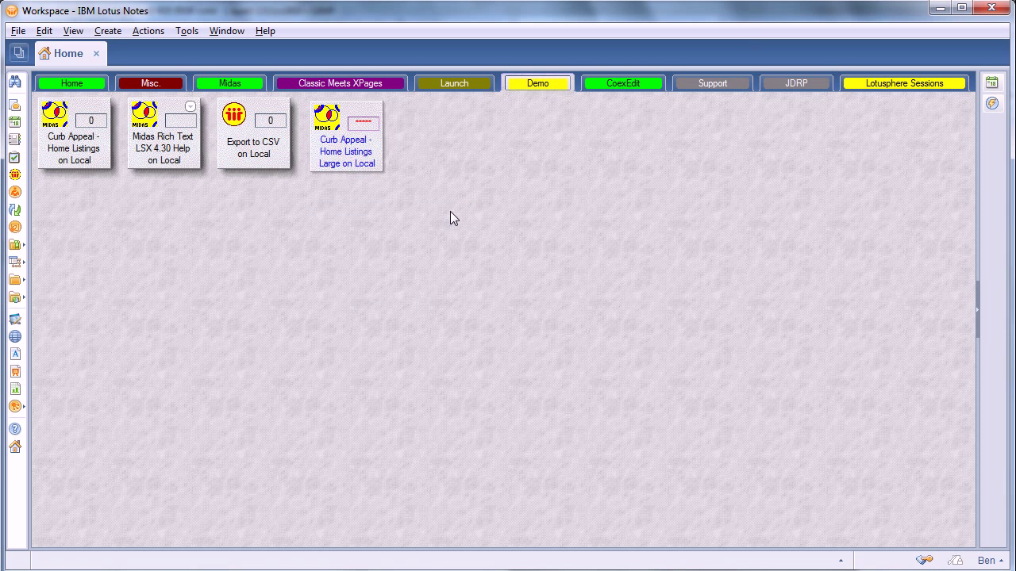
{"action": "double_click", "coordinate": [350, 152]}
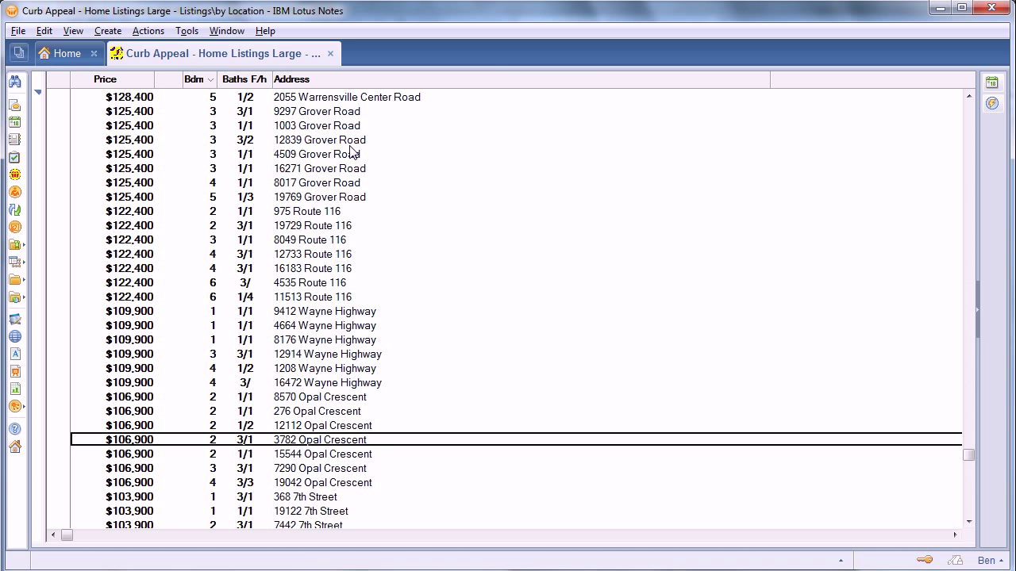
{"action": "double_click", "coordinate": [301, 441]}
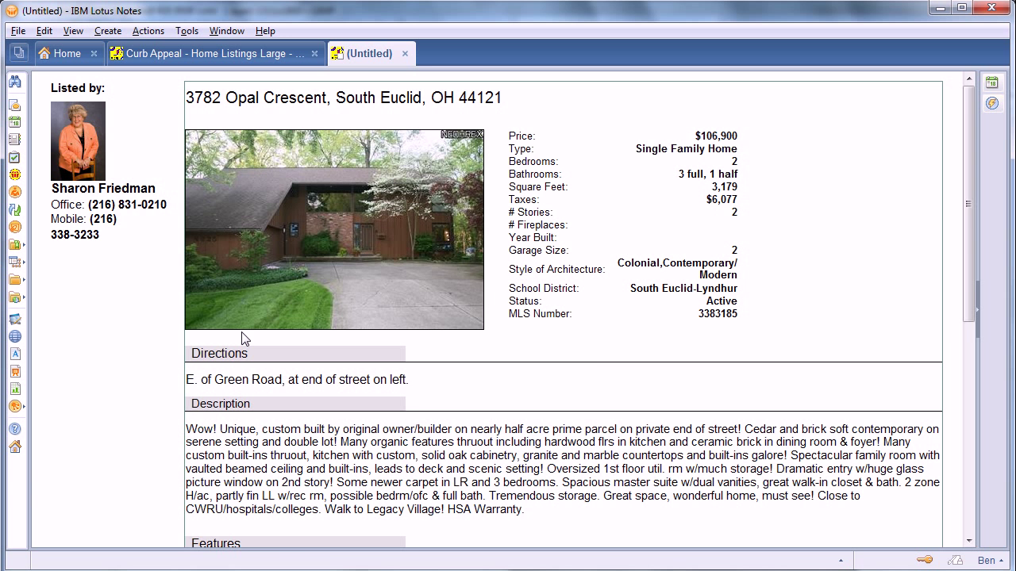
{"action": "scroll", "coordinate": [413, 424], "scroll_direction": "down", "scroll_amount": 3}
{"action": "scroll", "coordinate": [413, 424], "scroll_direction": "down", "scroll_amount": 2}
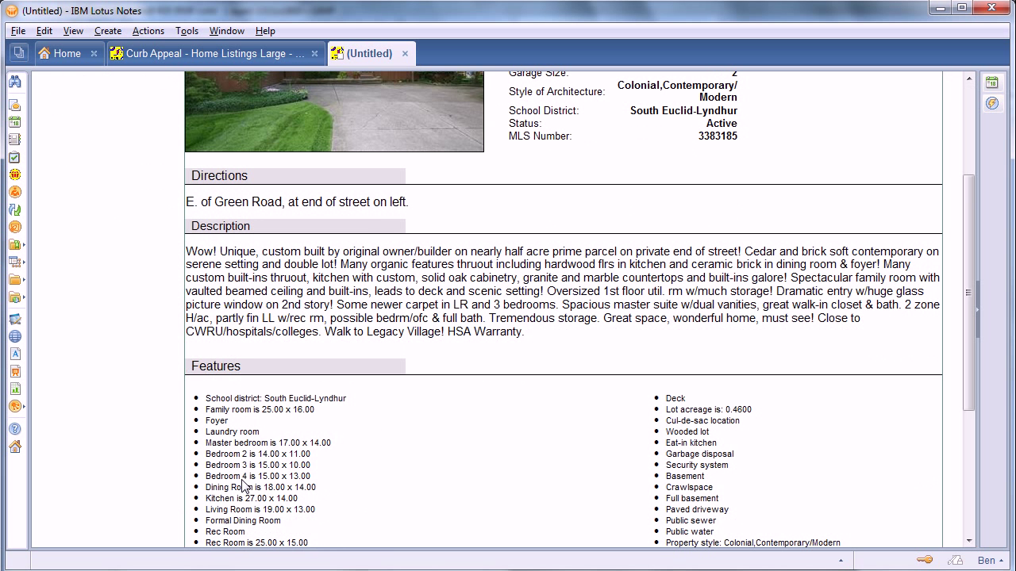
{"action": "key", "text": "Escape"}
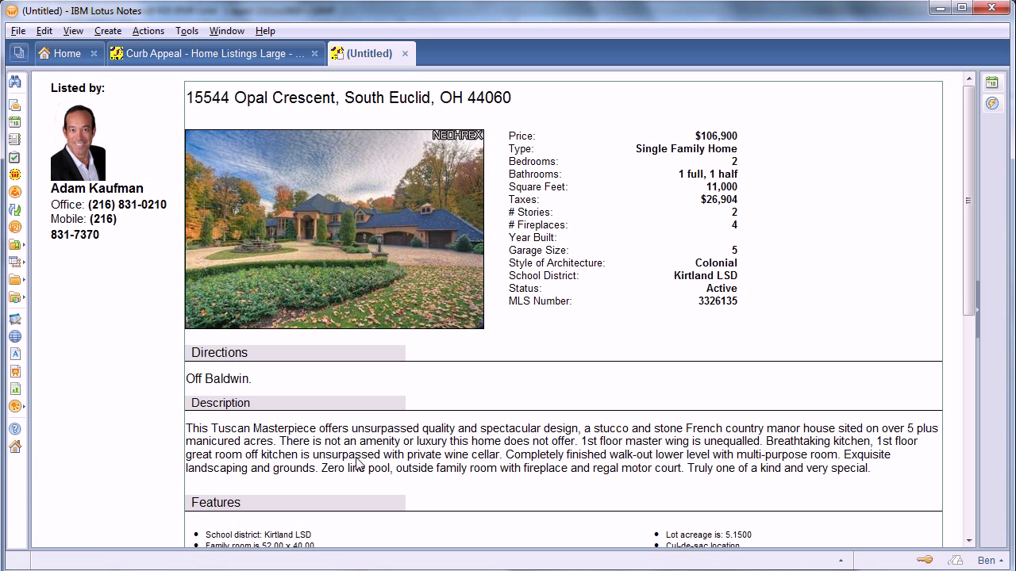
{"action": "key", "text": "Escape"}
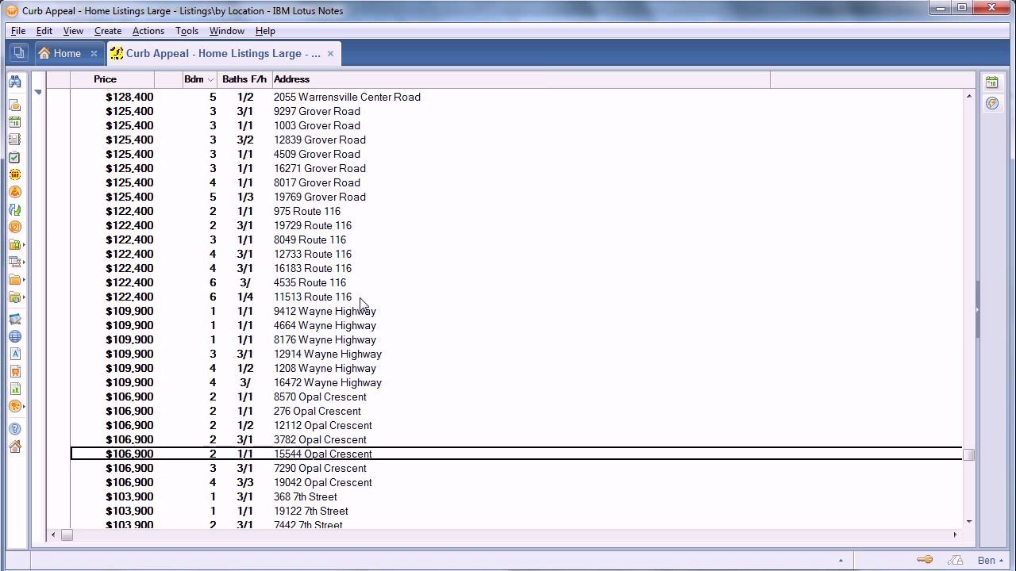
{"action": "key", "text": "Escape"}
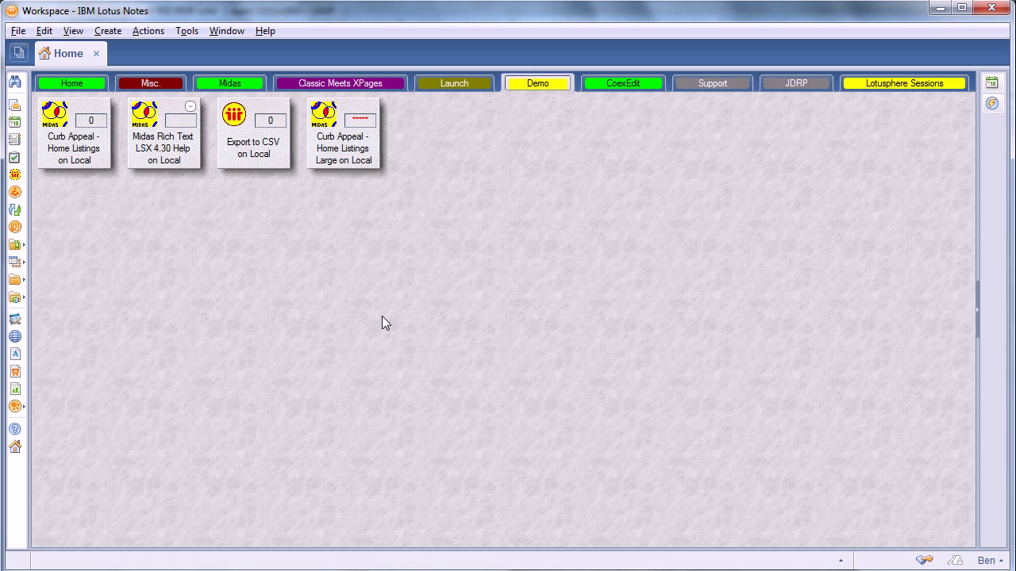
- Export CurbAppeal.nsf to CSV from the Export to CSV database
{"action": "double_click", "coordinate": [267, 161]}
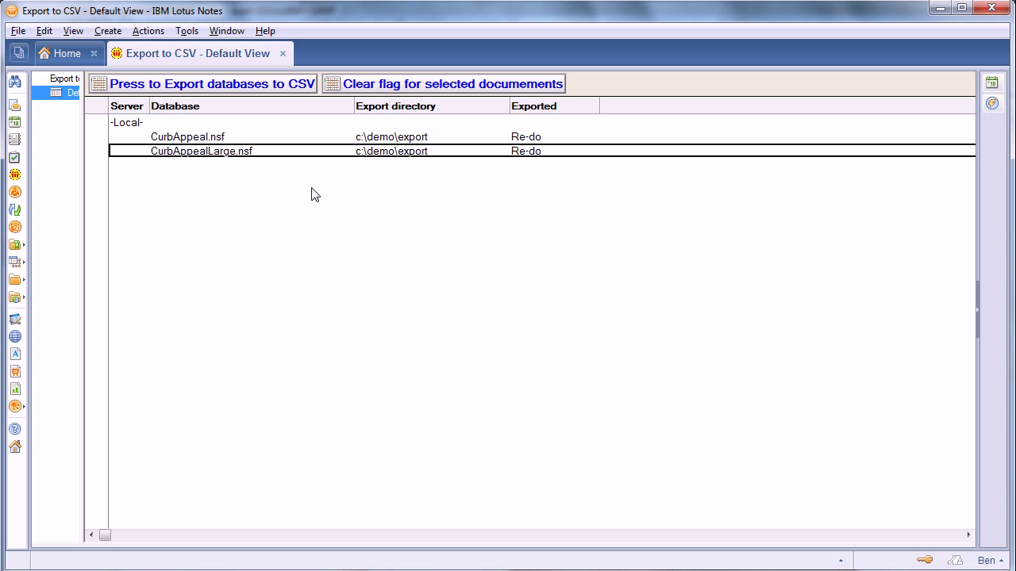
{"action": "left_click", "coordinate": [262, 140]}
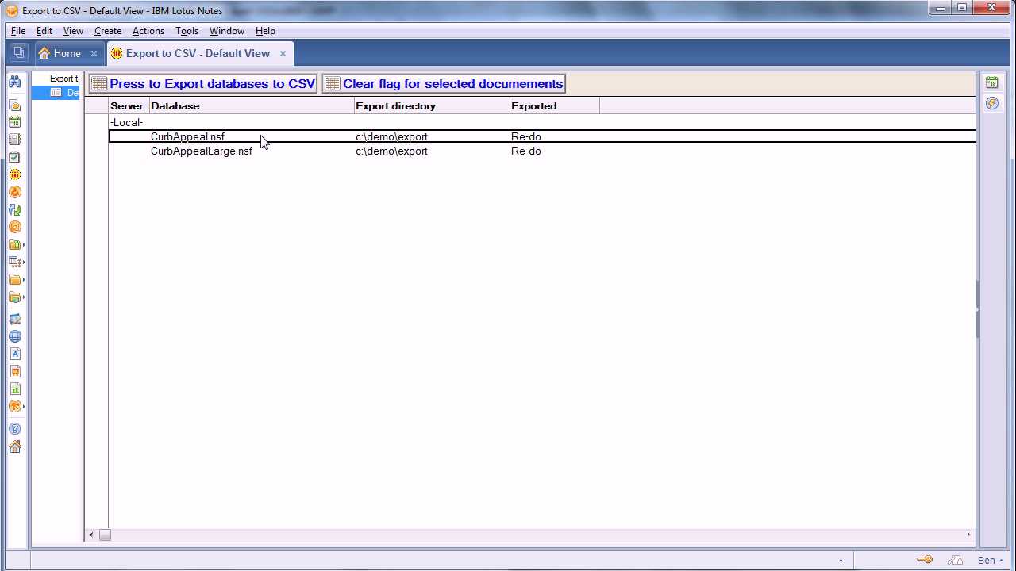
{"action": "left_click", "coordinate": [220, 88]}
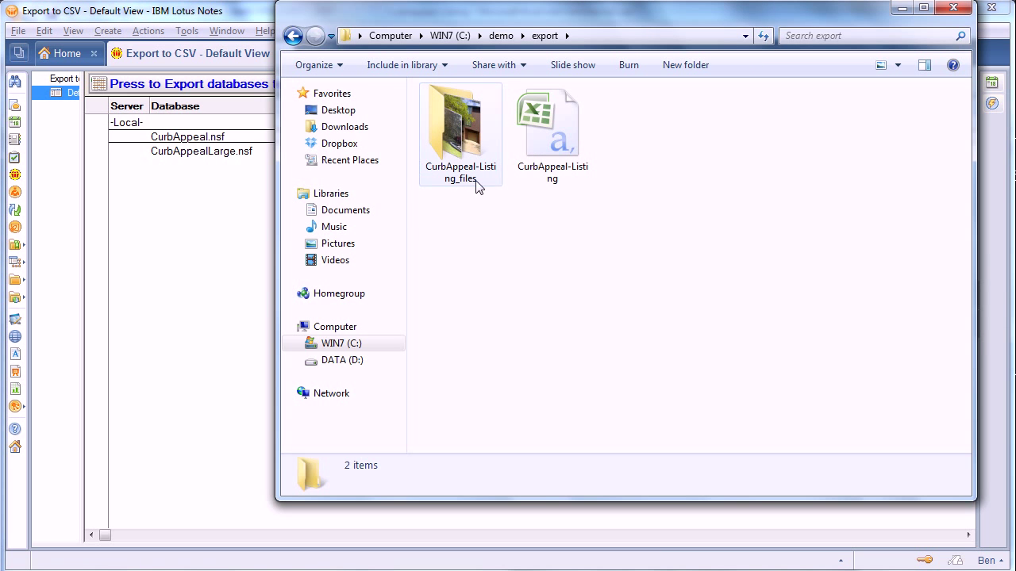
{"action": "left_click", "coordinate": [546, 143]}
{"action": "double_click", "coordinate": [546, 142]}
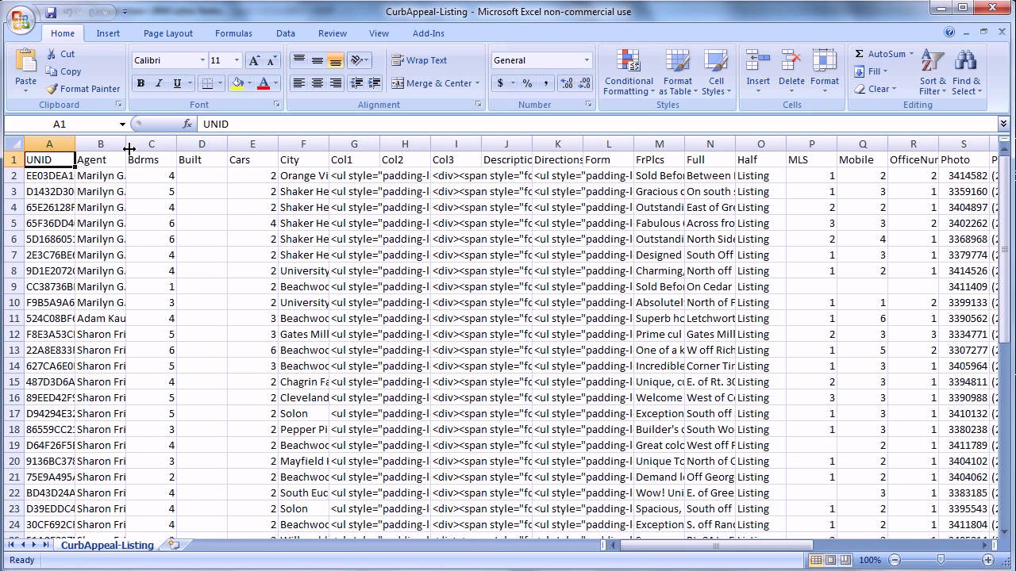
{"action": "left_click_drag", "start_coordinate": [125, 148], "coordinate": [156, 149]}
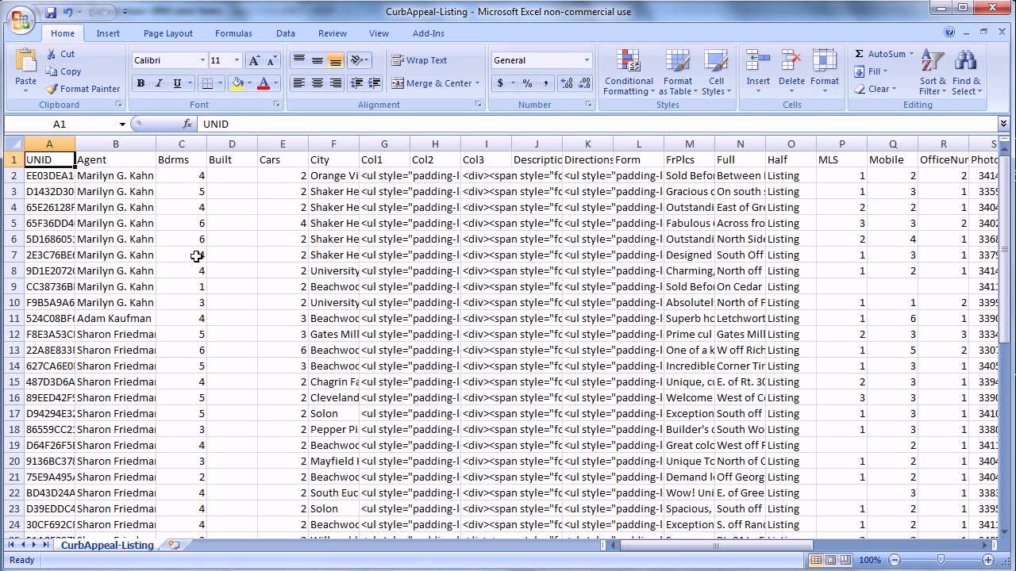
{"action": "left_click", "coordinate": [300, 256]}
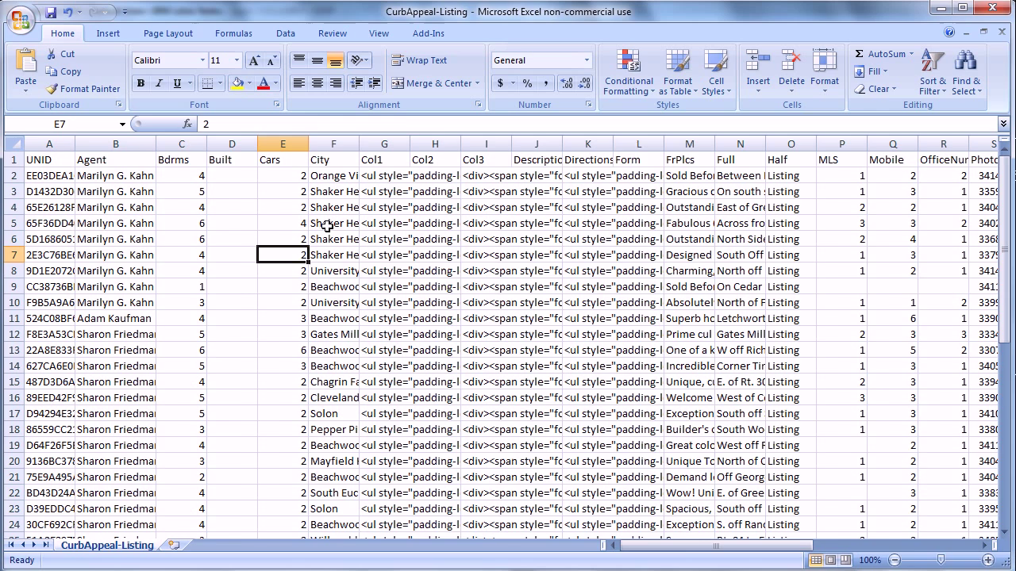
{"action": "mouse_move", "coordinate": [309, 144]}
{"action": "left_mouse_down"}
{"action": "mouse_move", "coordinate": [241, 144]}
{"action": "mouse_move", "coordinate": [389, 146]}
{"action": "left_mouse_up"}
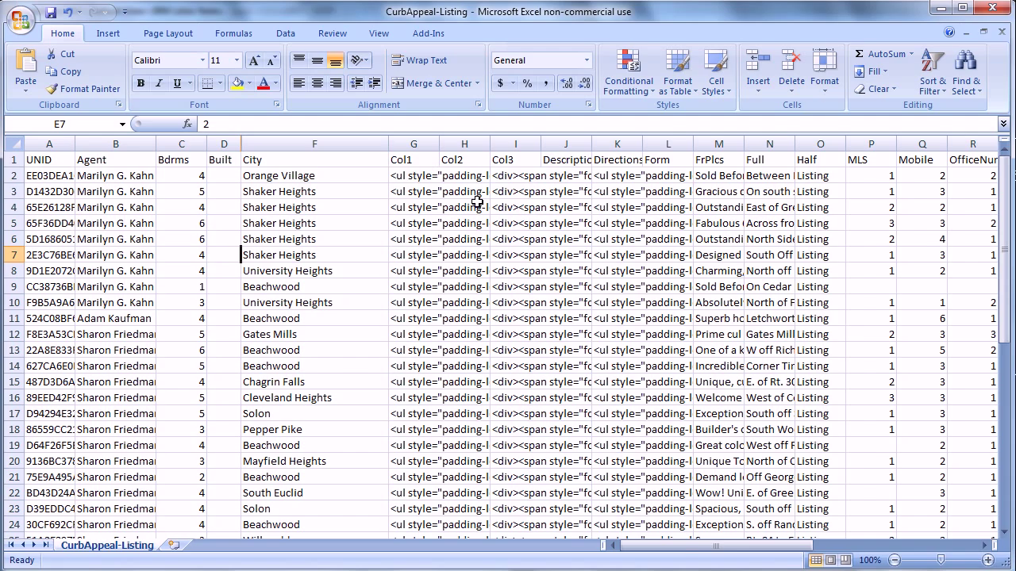
{"action": "left_click", "coordinate": [465, 271]}
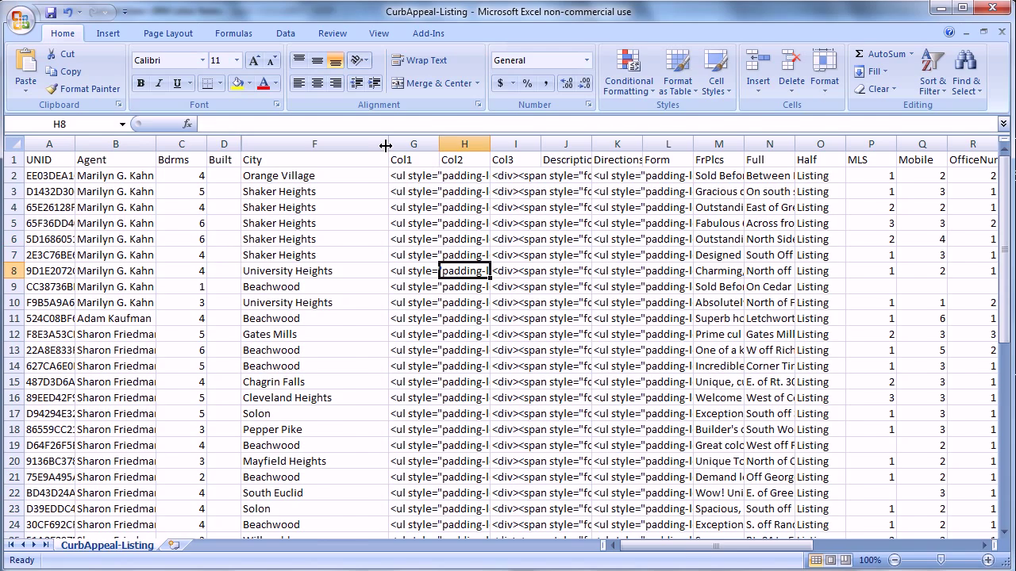
{"action": "left_click_drag", "start_coordinate": [677, 550], "coordinate": [735, 551]}
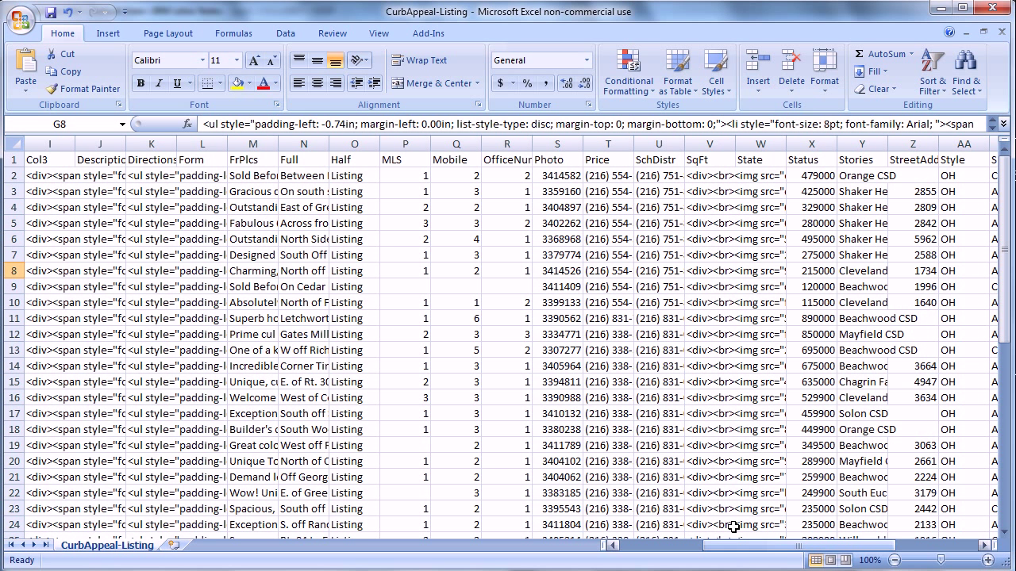
{"action": "left_click", "coordinate": [734, 302]}
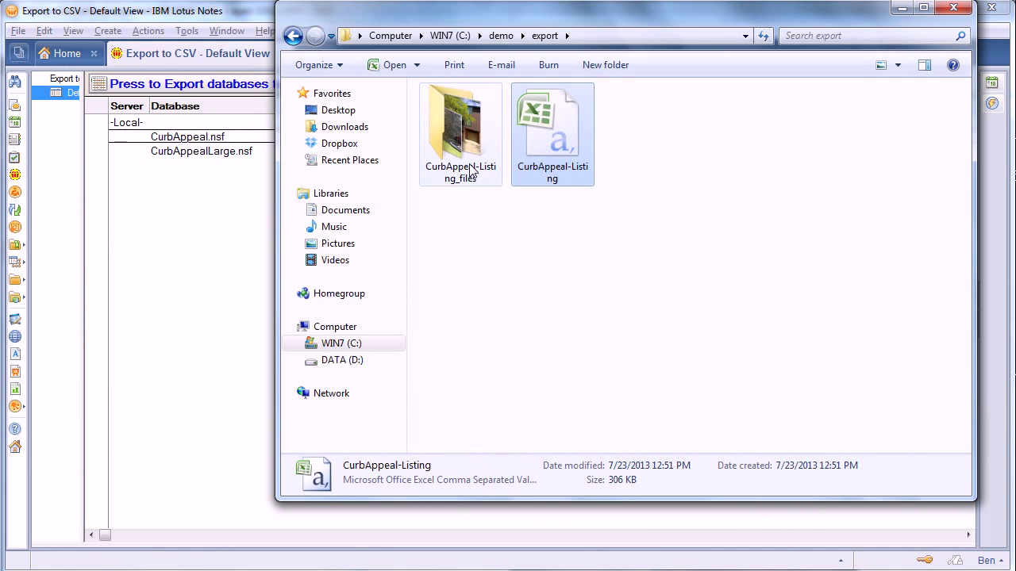
{"action": "double_click", "coordinate": [471, 171]}
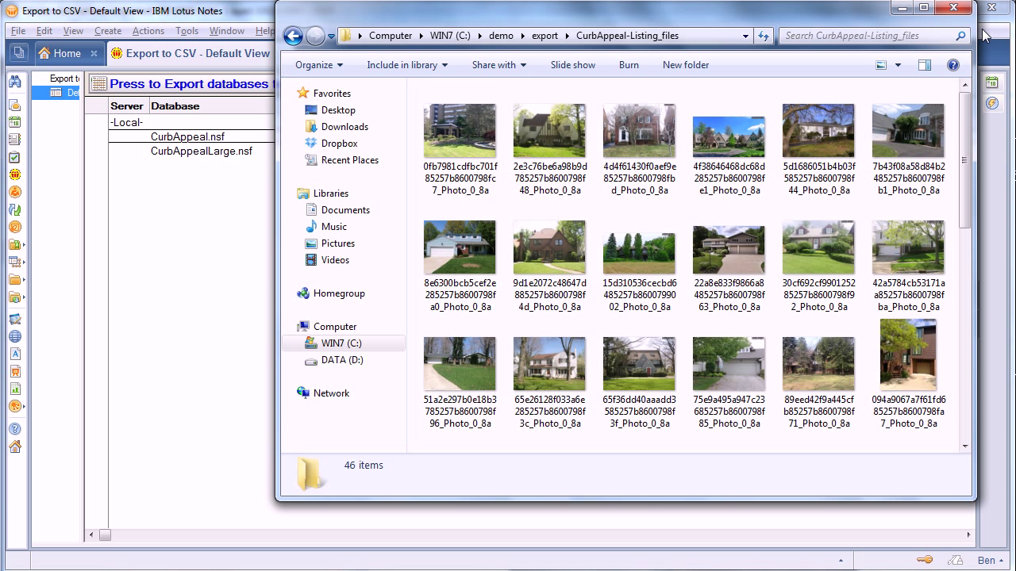
{"action": "left_click", "coordinate": [954, 7]}
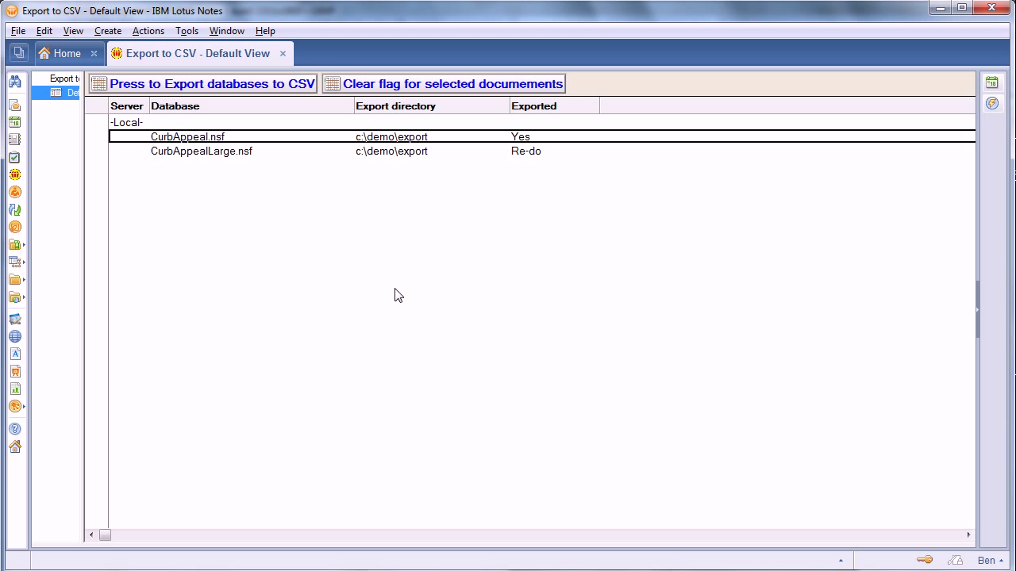
{"action": "left_click", "coordinate": [212, 151]}
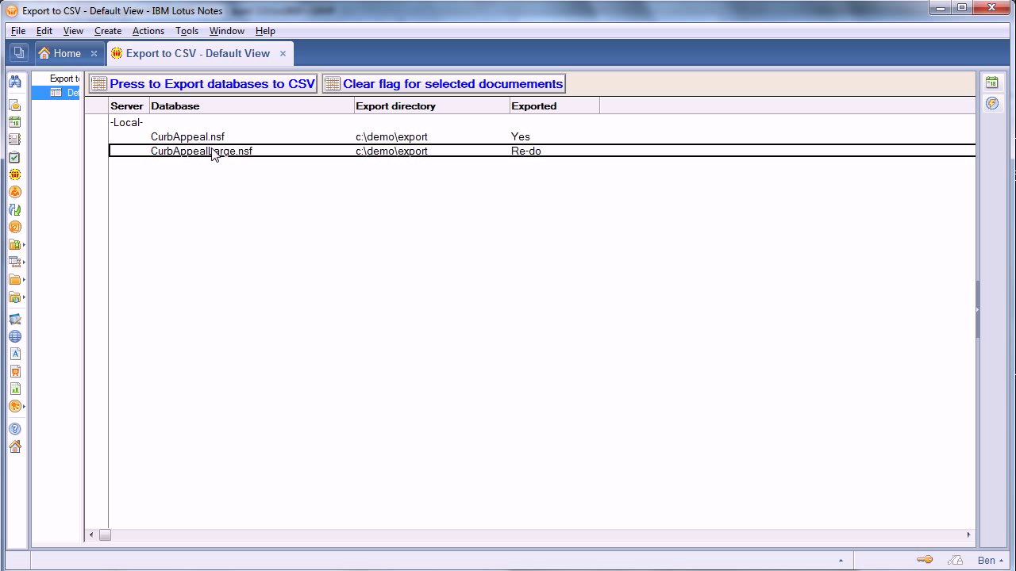
- Export CurbAppealLarge.nsf to CSV and review the message history showing 124200 documents exported
{"action": "left_click", "coordinate": [212, 86]}
{"action": "left_click", "coordinate": [276, 565]}
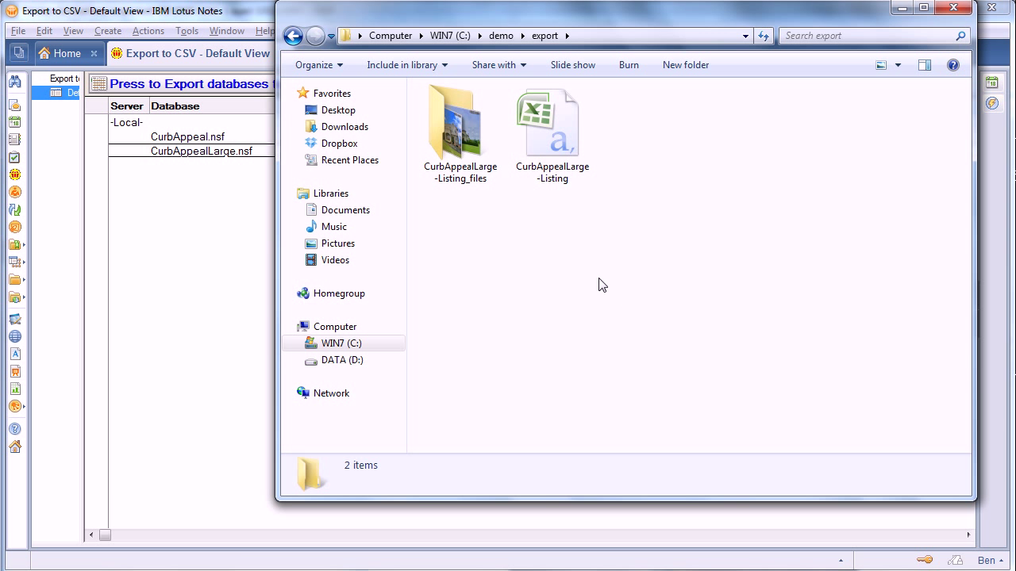
- Inspect the CurbAppealLarge-Listing_files photo folder and confirm the CurbAppealLarge-Listing CSV is 808 MB
{"action": "double_click", "coordinate": [455, 137]}
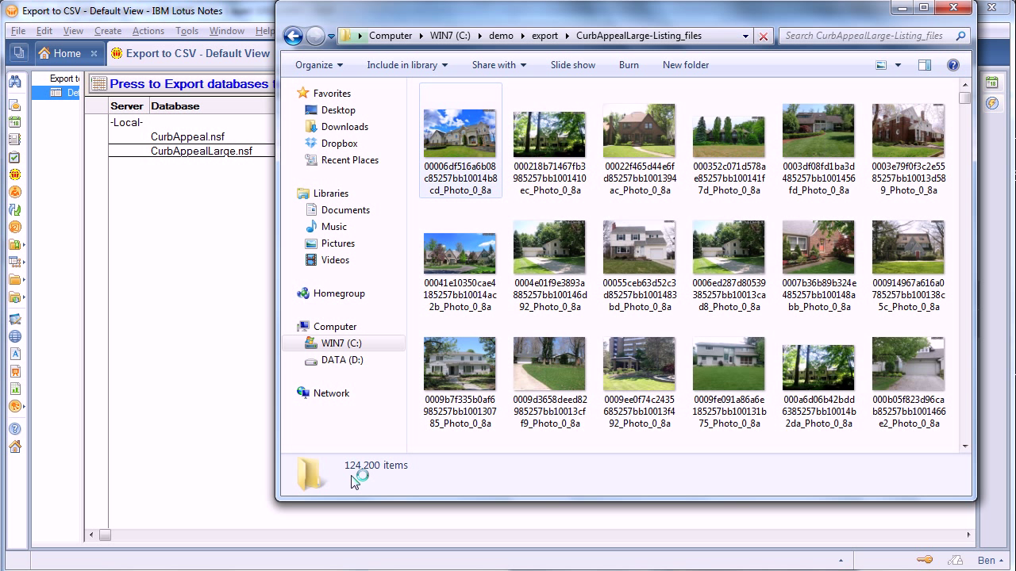
{"action": "key", "text": "BackSpace"}
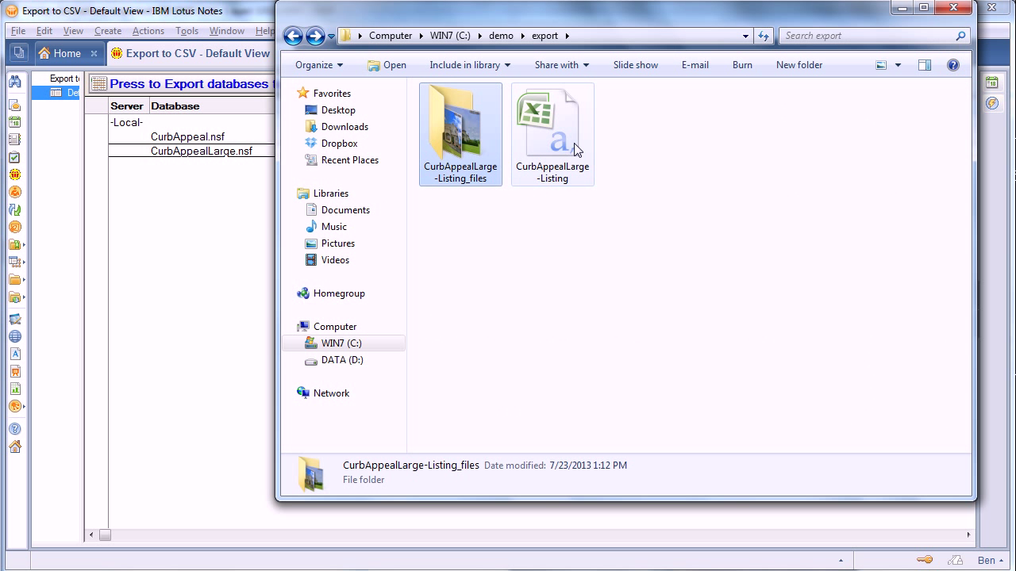
{"action": "left_click", "coordinate": [569, 145]}
{"action": "right_click", "coordinate": [569, 143]}
{"action": "left_click", "coordinate": [623, 421]}
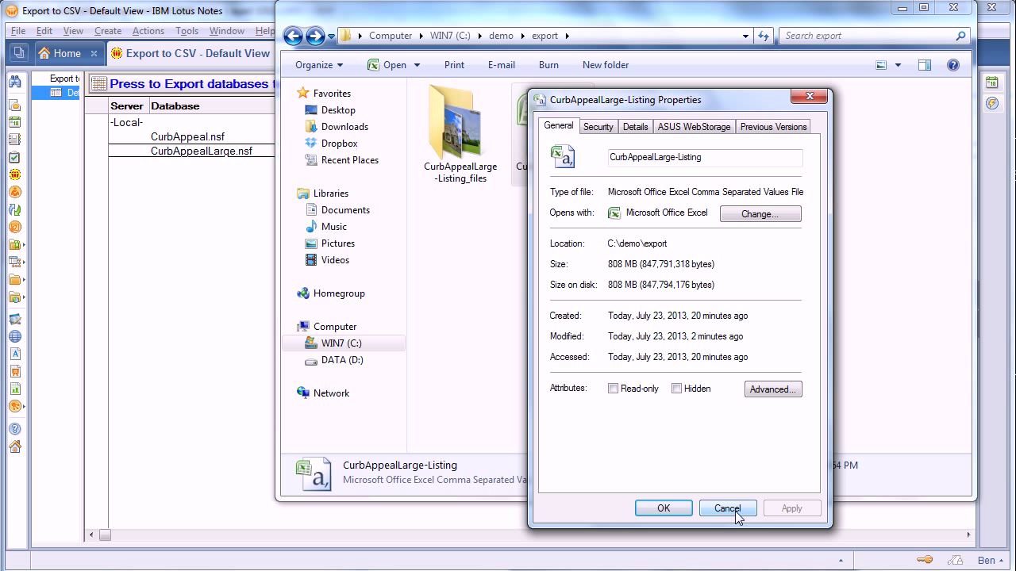
{"action": "left_click", "coordinate": [735, 511]}
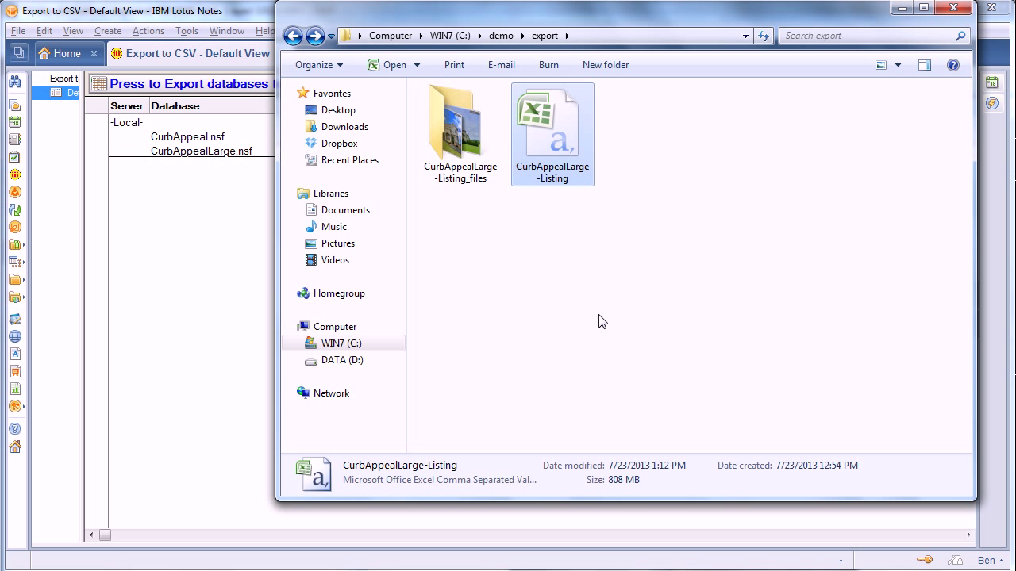